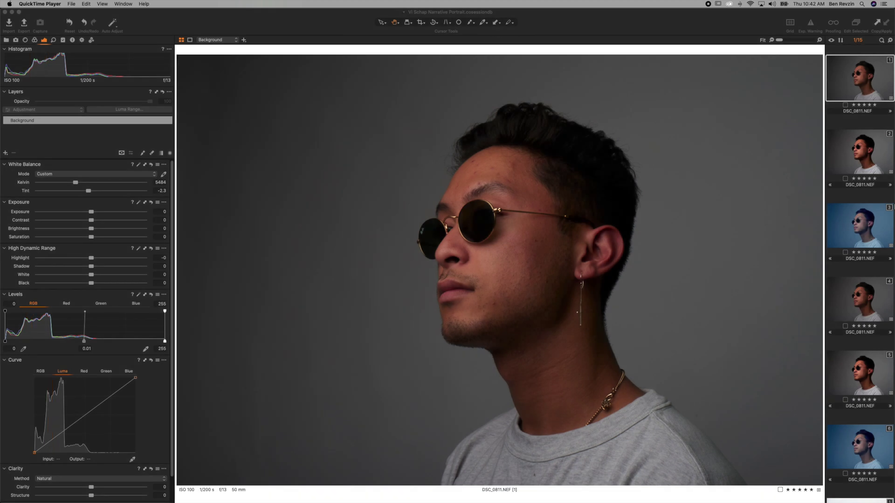
- Browse the sunglasses portrait variants, including the blue-toned third, and the first car photo
{"action": "left_click", "coordinate": [866, 160]}
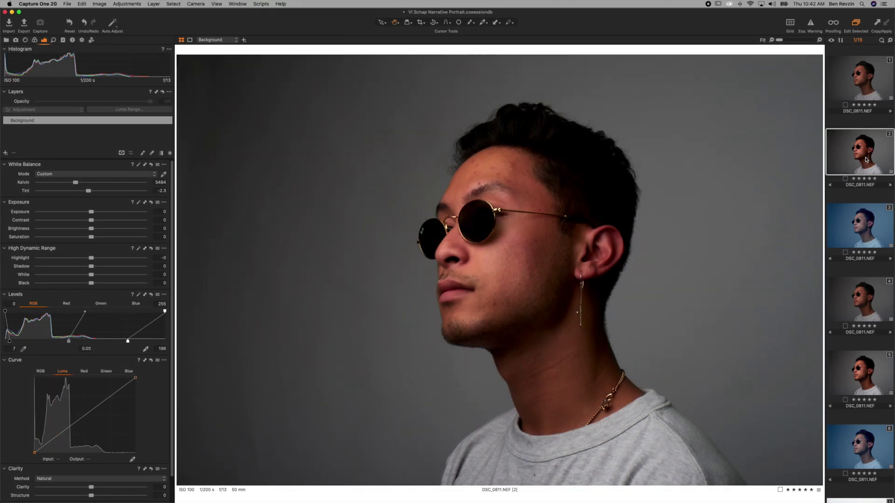
{"action": "key", "text": "Right"}
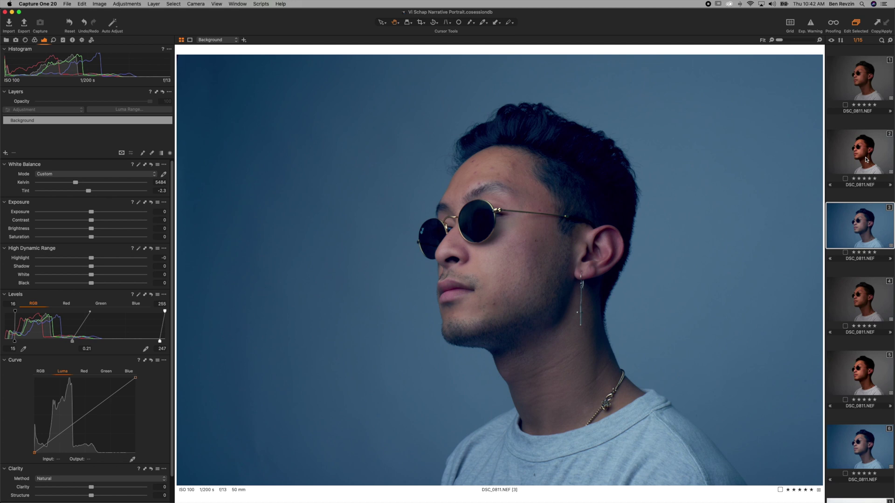
{"action": "scroll", "coordinate": [866, 159], "scroll_direction": "down", "scroll_amount": 10}
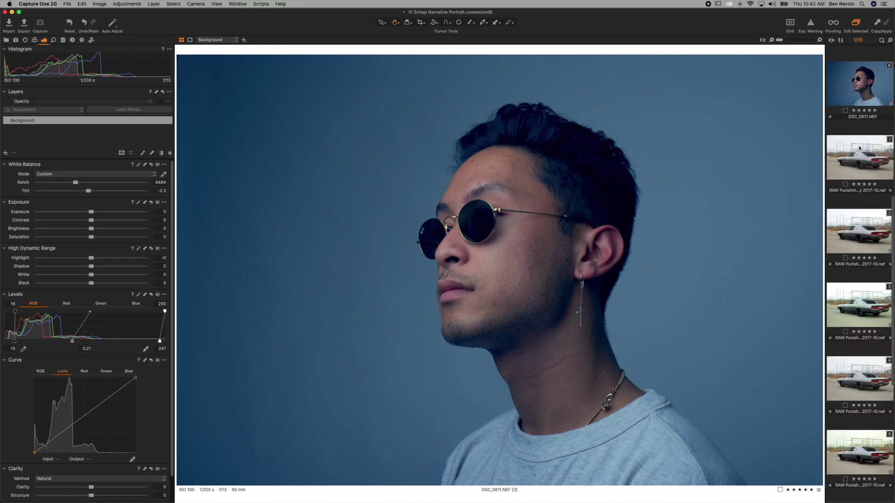
{"action": "left_click", "coordinate": [859, 149]}
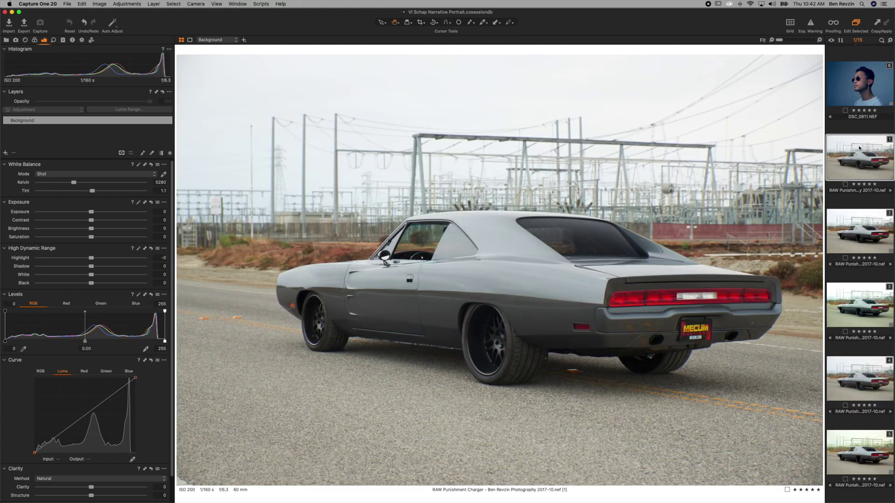
{"action": "scroll", "coordinate": [860, 186], "scroll_direction": "down", "scroll_amount": 10}
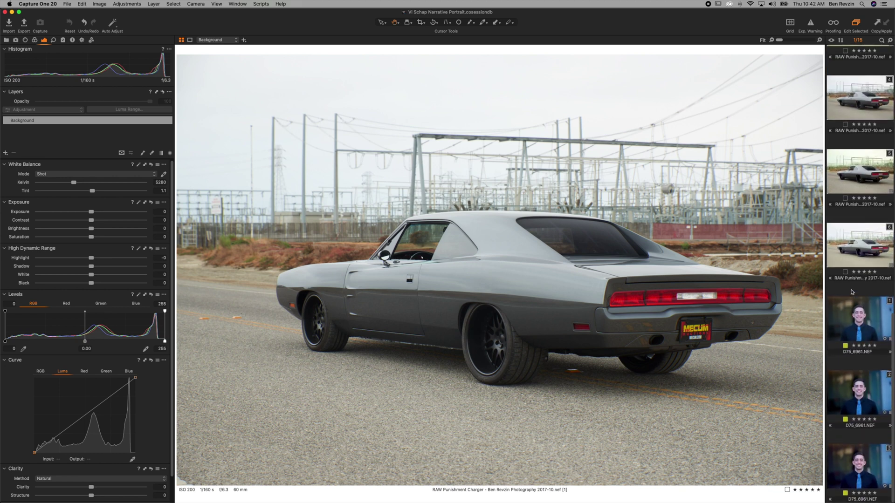
- Step through the tie portrait's three variants, then load the unedited car photo
{"action": "left_click", "coordinate": [852, 309]}
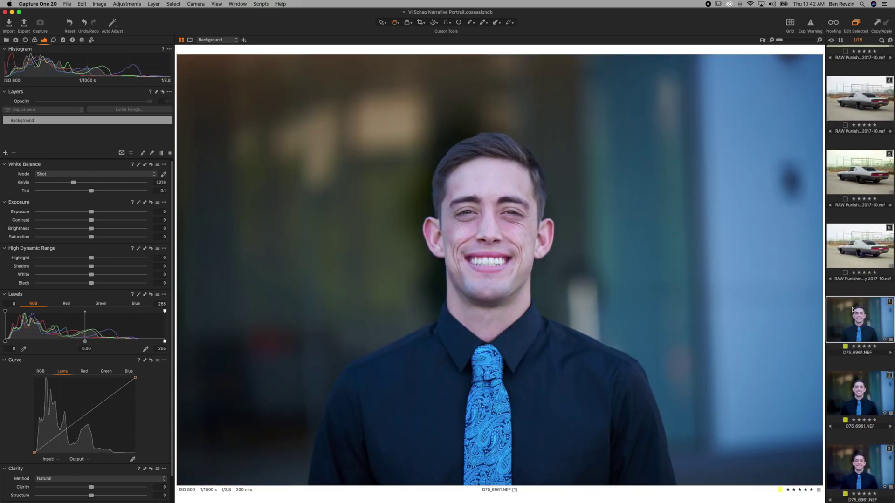
{"action": "key", "text": "Down"}
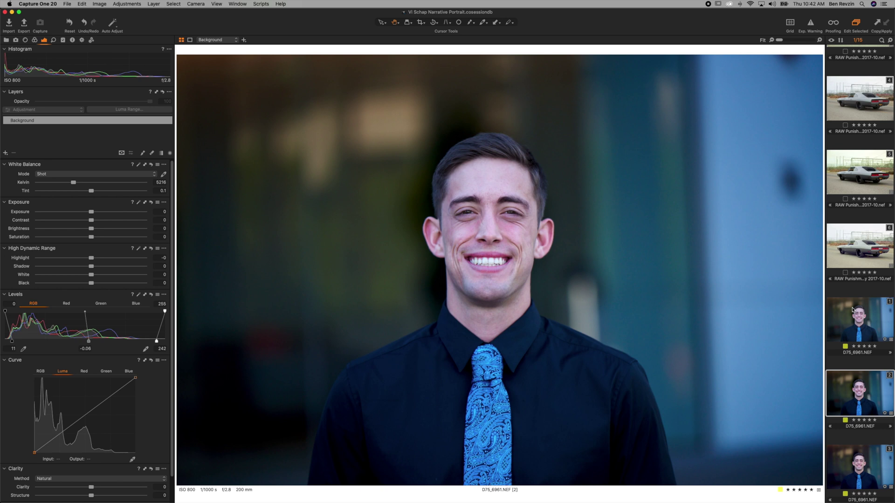
{"action": "key", "text": "Down"}
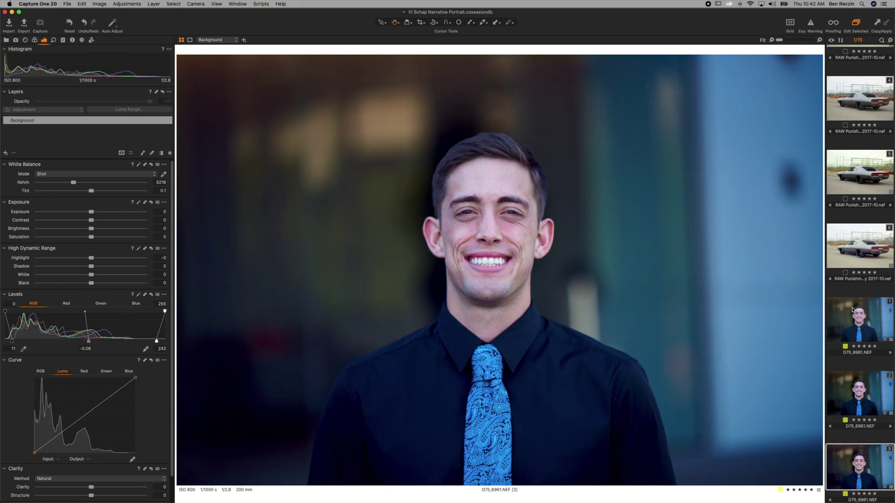
{"action": "scroll", "coordinate": [850, 210], "scroll_direction": "up", "scroll_amount": 5}
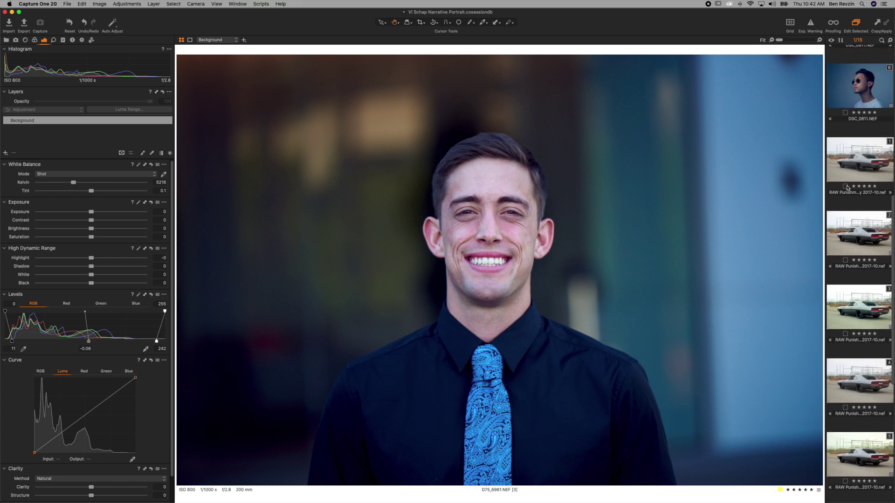
{"action": "left_click", "coordinate": [847, 176]}
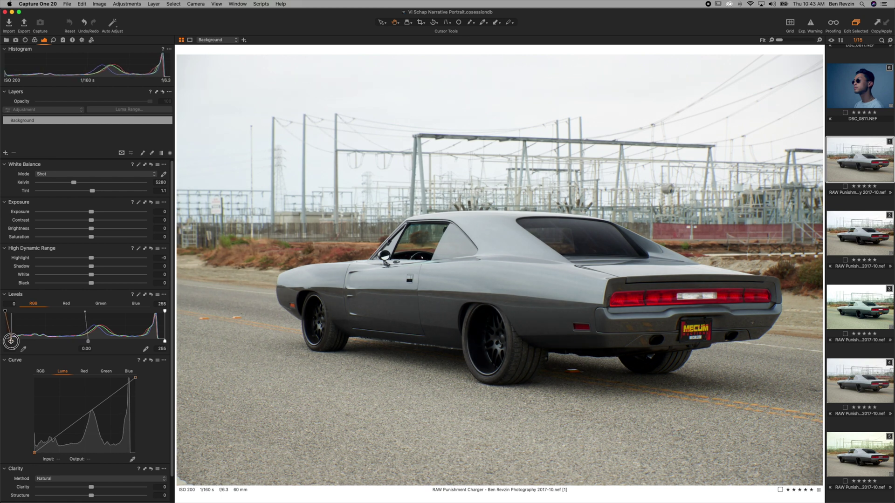
- Raise the car photo's Levels shadow point to 33 to darken the shadows
{"action": "left_click_drag", "start_coordinate": [11, 342], "coordinate": [25, 341]}
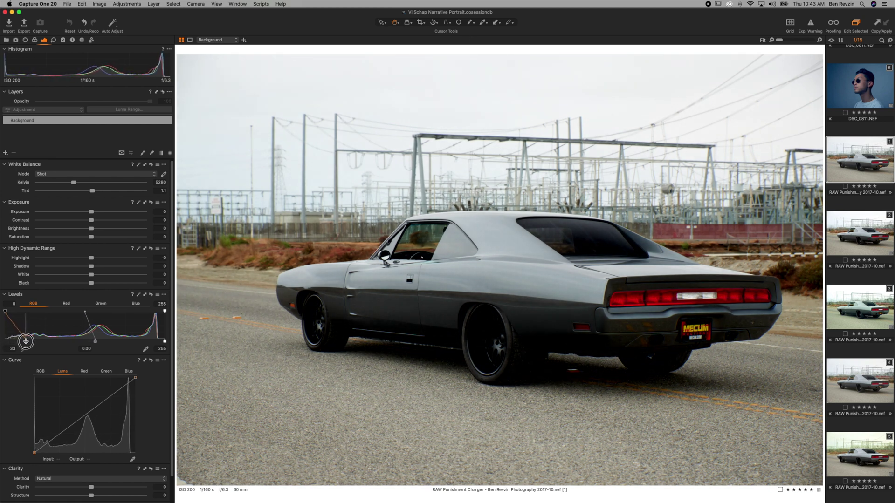
{"action": "left_click_drag", "start_coordinate": [25, 341], "coordinate": [53, 342]}
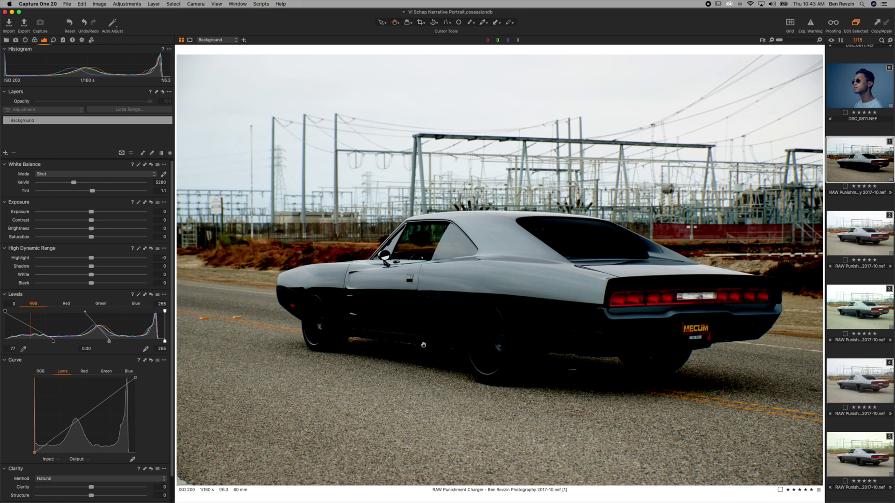
{"action": "left_click_drag", "start_coordinate": [53, 343], "coordinate": [4, 340]}
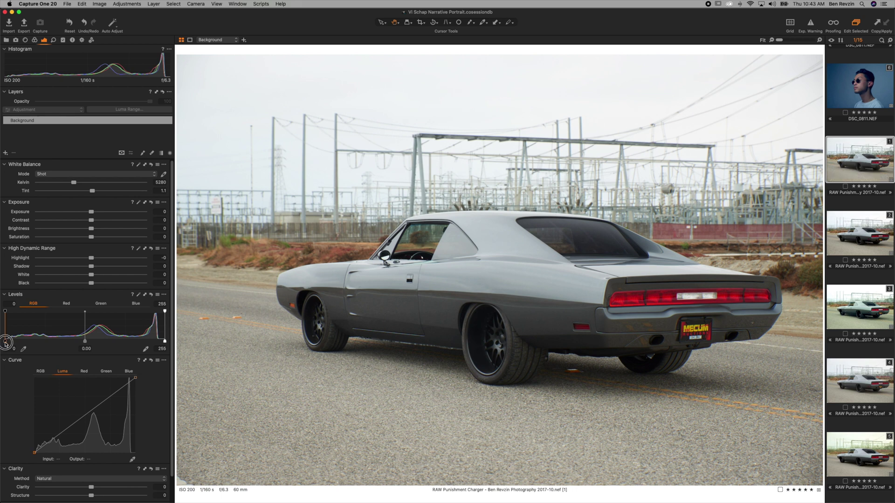
- Set the car's Levels black point to 13, checking the rear wheel at 100%
{"action": "left_click_drag", "start_coordinate": [5, 342], "coordinate": [15, 340]}
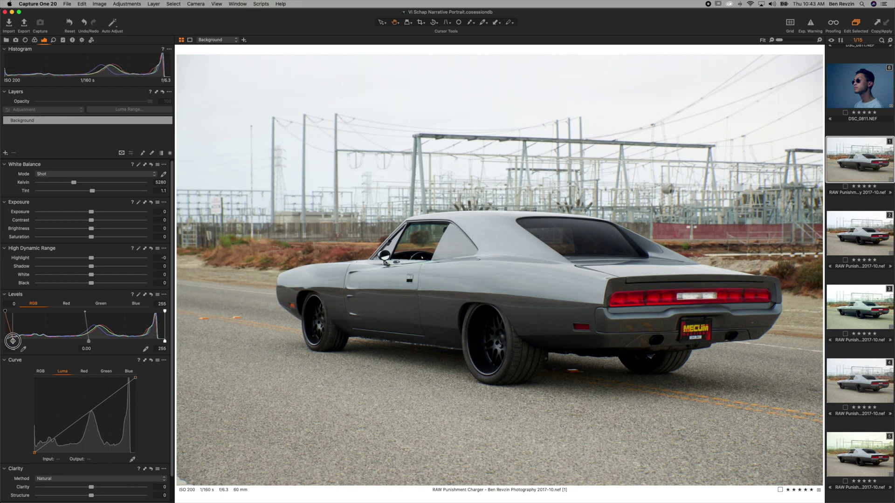
{"action": "left_click_drag", "start_coordinate": [16, 341], "coordinate": [6, 342]}
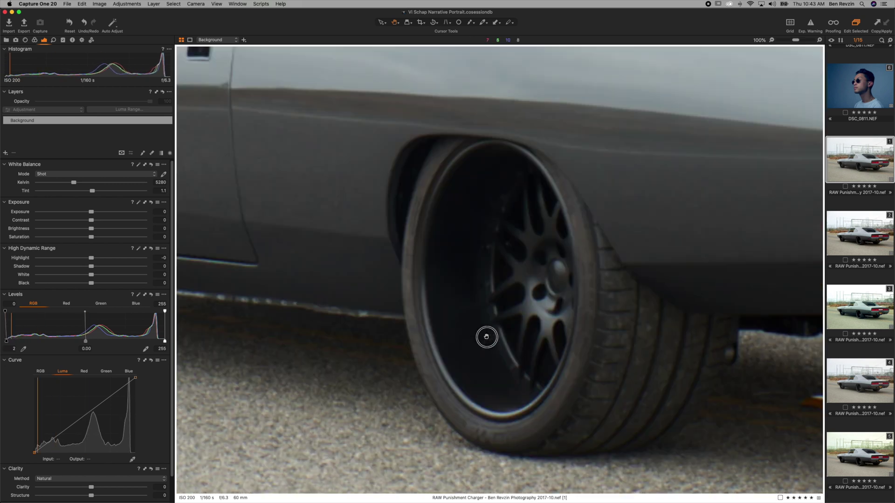
{"action": "left_click", "coordinate": [484, 336]}
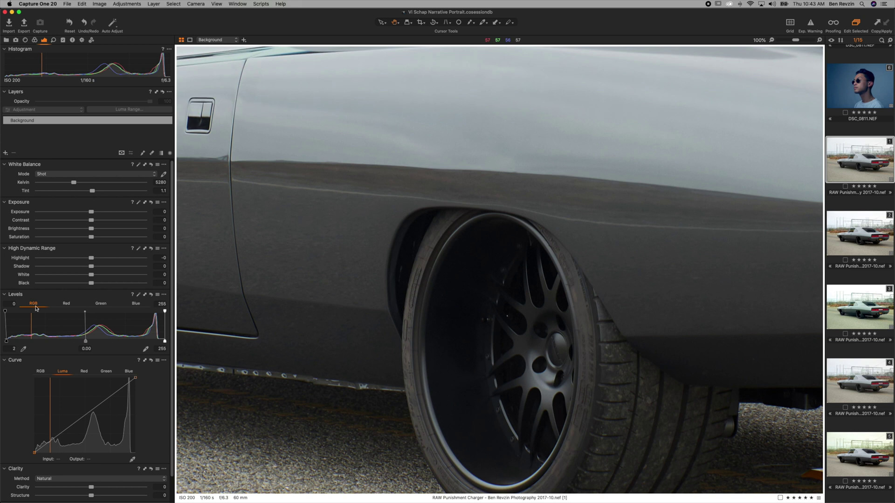
{"action": "left_click_drag", "start_coordinate": [7, 343], "coordinate": [14, 340]}
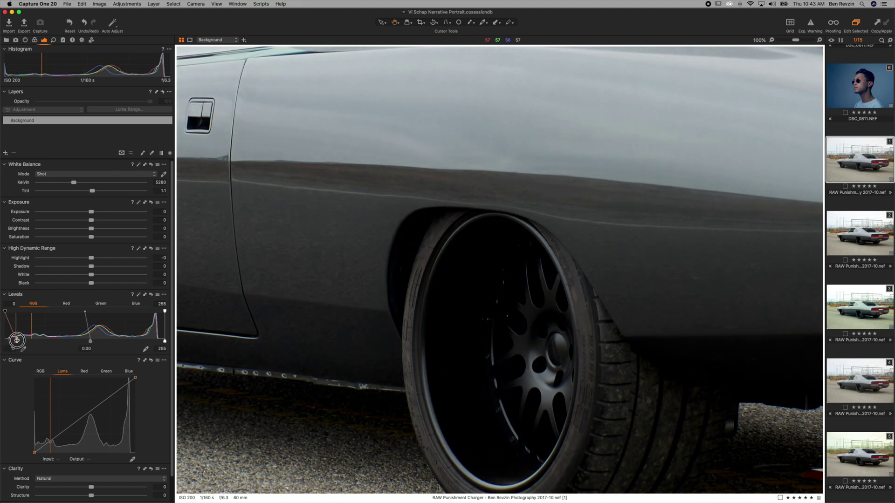
{"action": "key", "text": "super+0"}
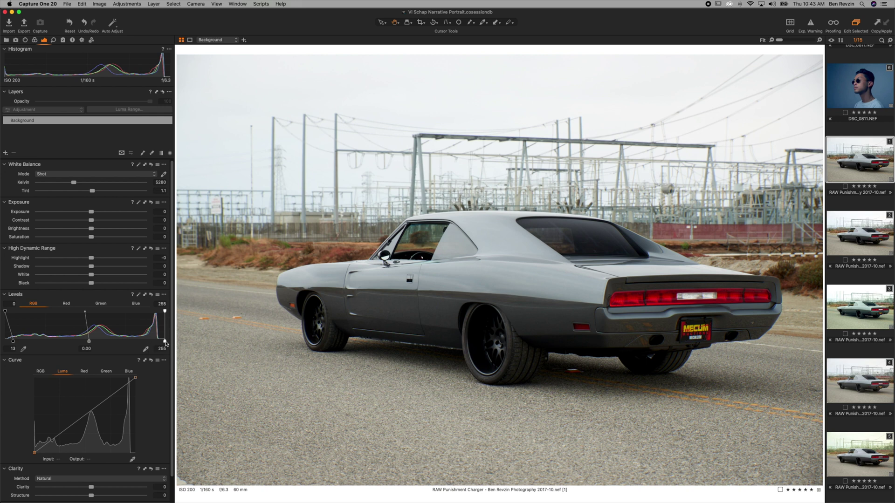
- Lower the car's Levels white point to 240, checking roof highlights at 100%
{"action": "left_click_drag", "start_coordinate": [165, 342], "coordinate": [130, 343]}
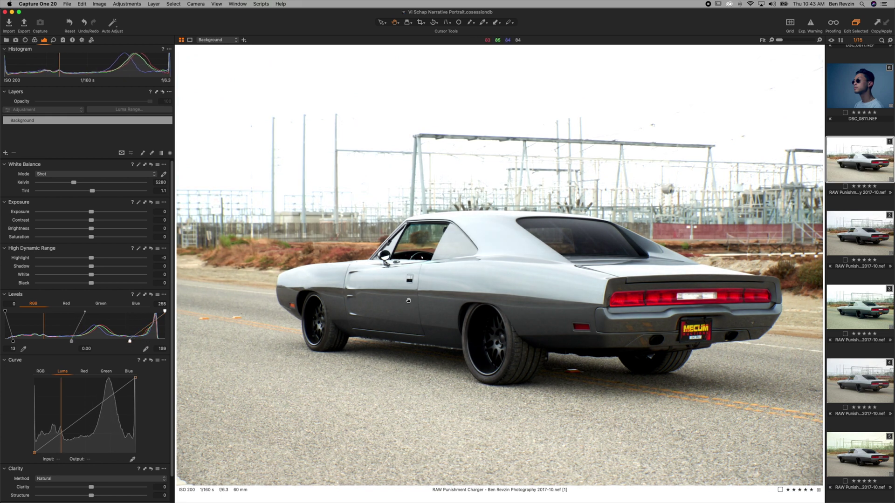
{"action": "left_click", "coordinate": [519, 242]}
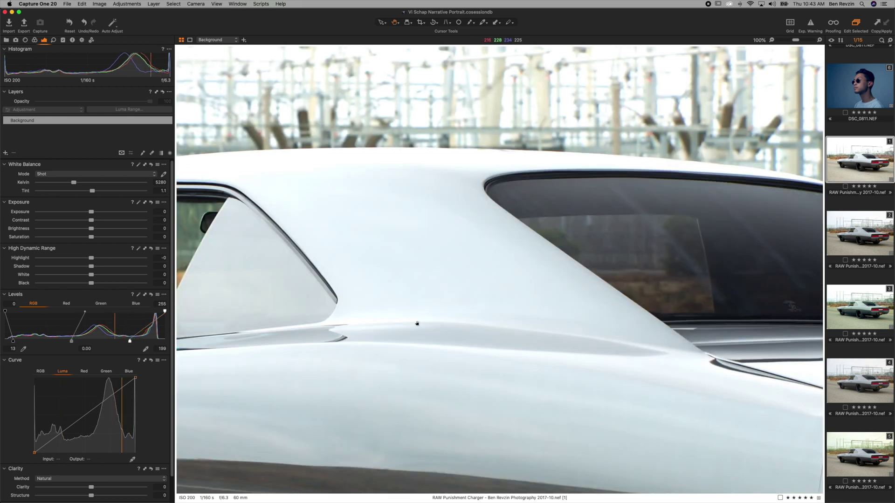
{"action": "left_click_drag", "start_coordinate": [129, 342], "coordinate": [169, 340]}
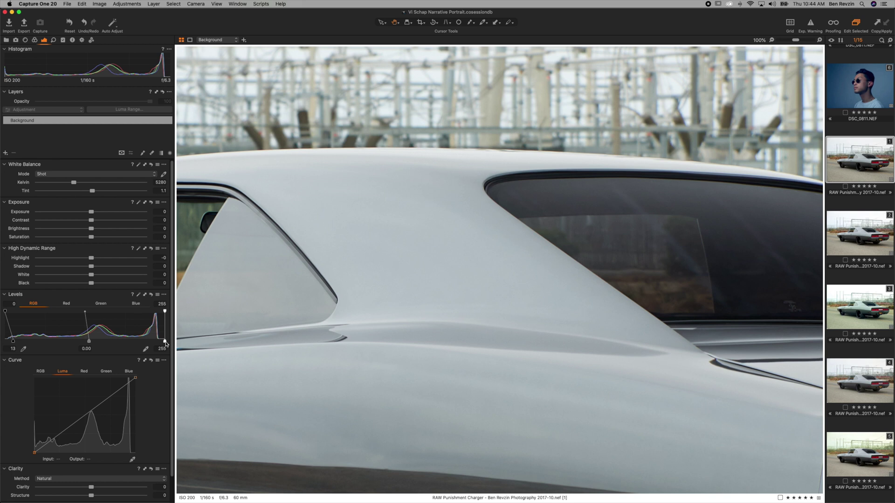
{"action": "left_click_drag", "start_coordinate": [164, 342], "coordinate": [156, 341]}
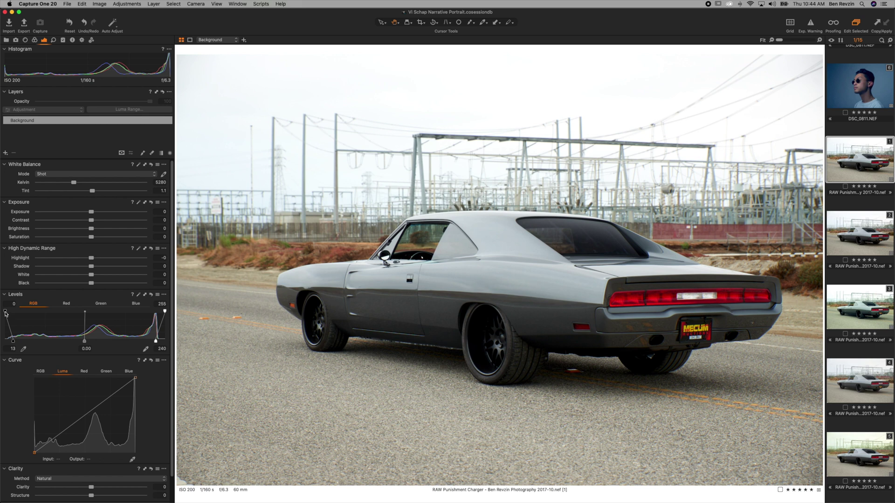
{"action": "left_click_drag", "start_coordinate": [5, 311], "coordinate": [14, 313]}
{"action": "mouse_move", "coordinate": [14, 313]}
{"action": "left_mouse_down"}
{"action": "mouse_move", "coordinate": [28, 315]}
{"action": "mouse_move", "coordinate": [3, 315]}
{"action": "left_mouse_up"}
{"action": "mouse_move", "coordinate": [165, 313]}
{"action": "left_mouse_down"}
{"action": "mouse_move", "coordinate": [112, 316]}
{"action": "mouse_move", "coordinate": [166, 311]}
{"action": "left_mouse_up"}
- Reset and auto the car's Levels, then set white 234, midtone -0.15, black 16
{"action": "left_click", "coordinate": [151, 295]}
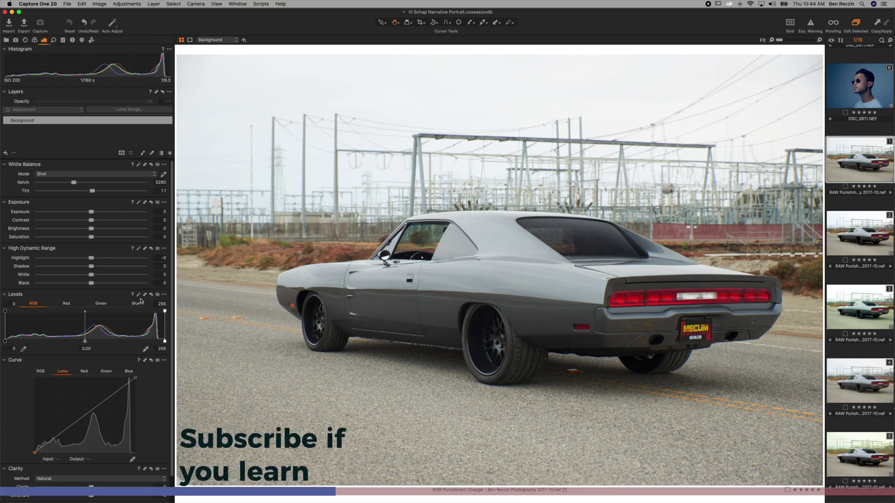
{"action": "left_click", "coordinate": [139, 295]}
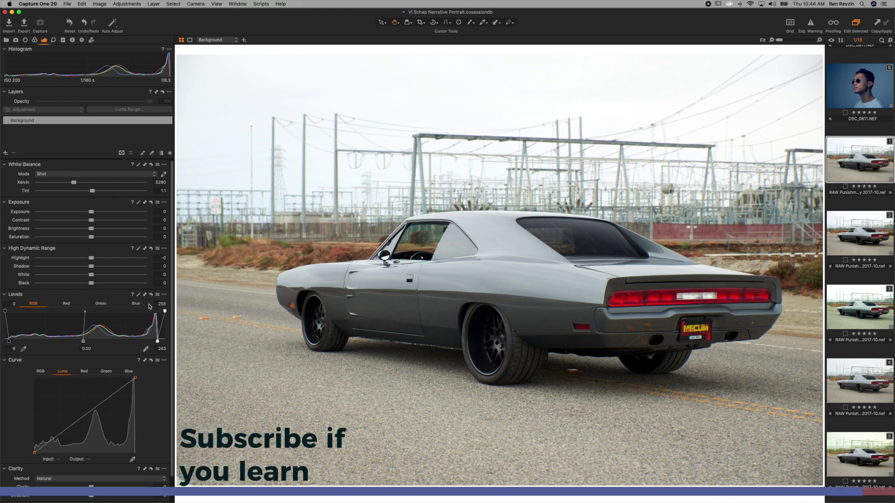
{"action": "left_click_drag", "start_coordinate": [157, 341], "coordinate": [152, 343]}
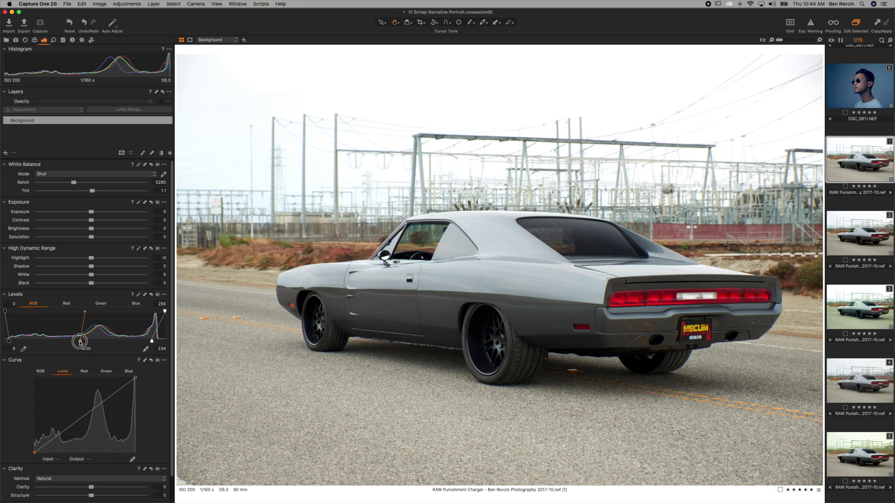
{"action": "mouse_move", "coordinate": [80, 342]}
{"action": "left_mouse_down"}
{"action": "mouse_move", "coordinate": [101, 340]}
{"action": "mouse_move", "coordinate": [52, 341]}
{"action": "mouse_move", "coordinate": [90, 342]}
{"action": "left_mouse_up"}
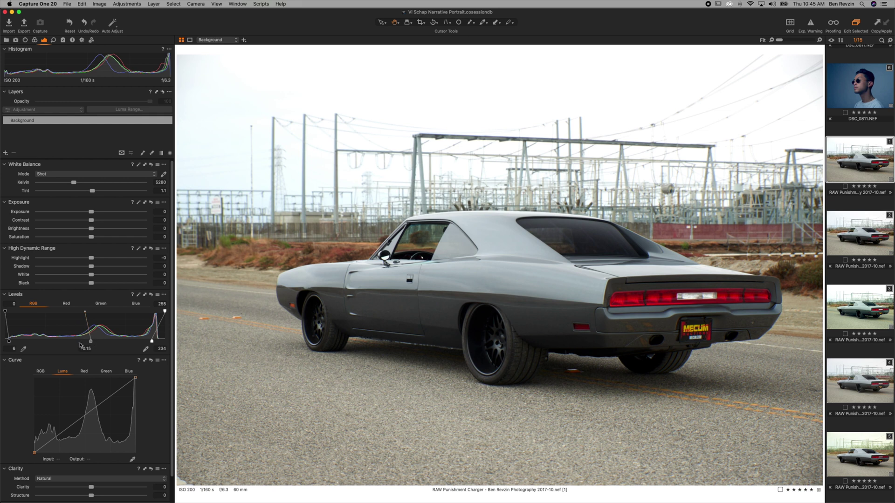
{"action": "left_click_drag", "start_coordinate": [10, 341], "coordinate": [16, 342]}
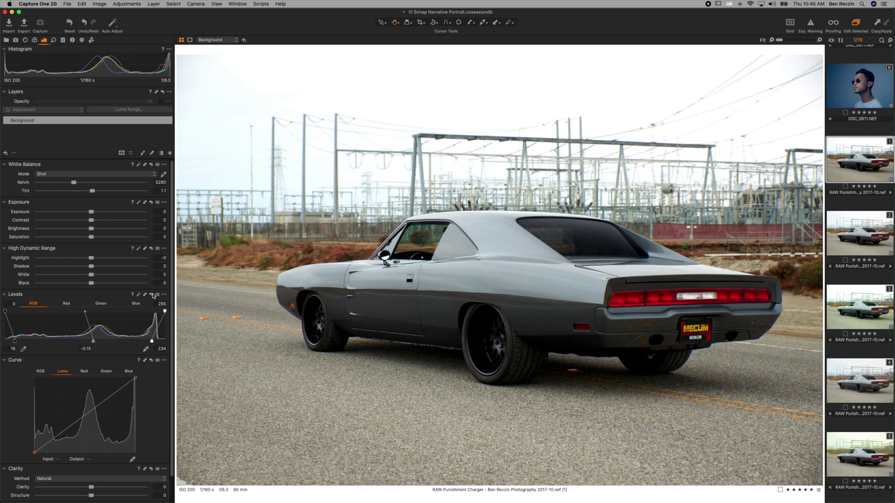
- Toggle the Levels reset to compare the car before and after the grade
{"action": "left_click", "coordinate": [152, 295]}
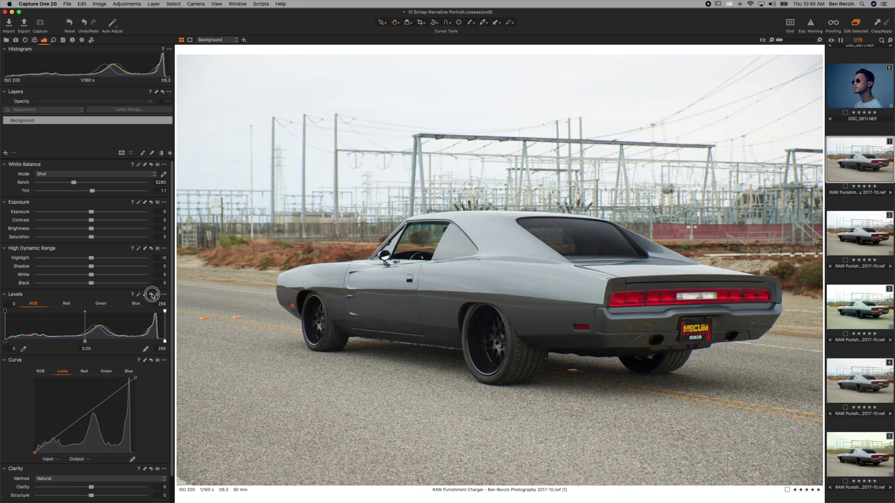
{"action": "left_click", "coordinate": [152, 295]}
{"action": "left_click", "coordinate": [152, 295]}
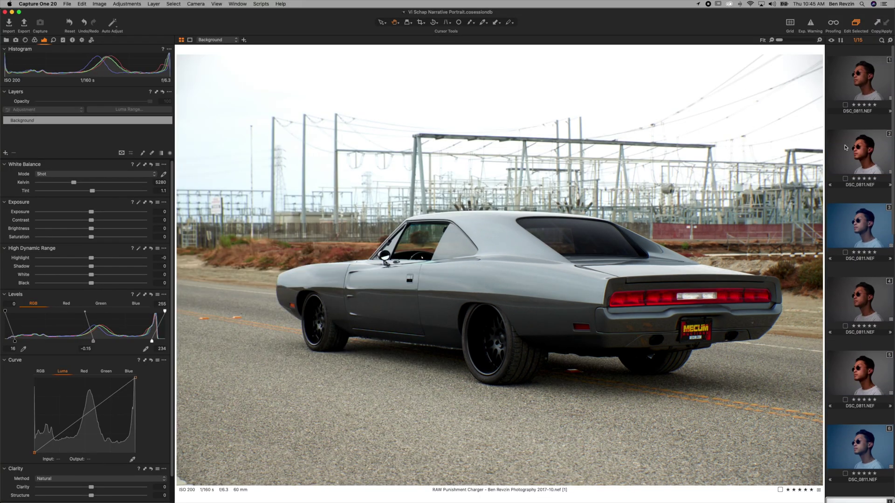
- Load the first sunglasses portrait, reset its adjustments and apply Auto Levels
{"action": "left_click", "coordinate": [857, 90]}
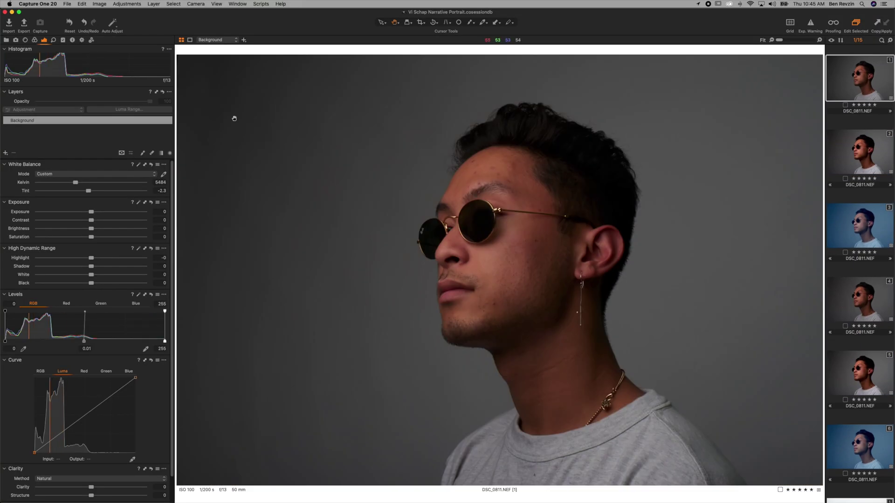
{"action": "left_click", "coordinate": [71, 25]}
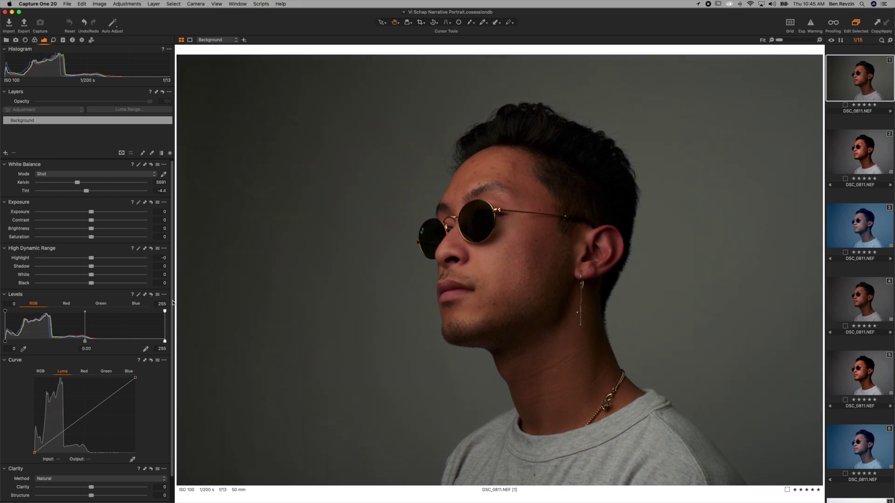
{"action": "left_click", "coordinate": [139, 296]}
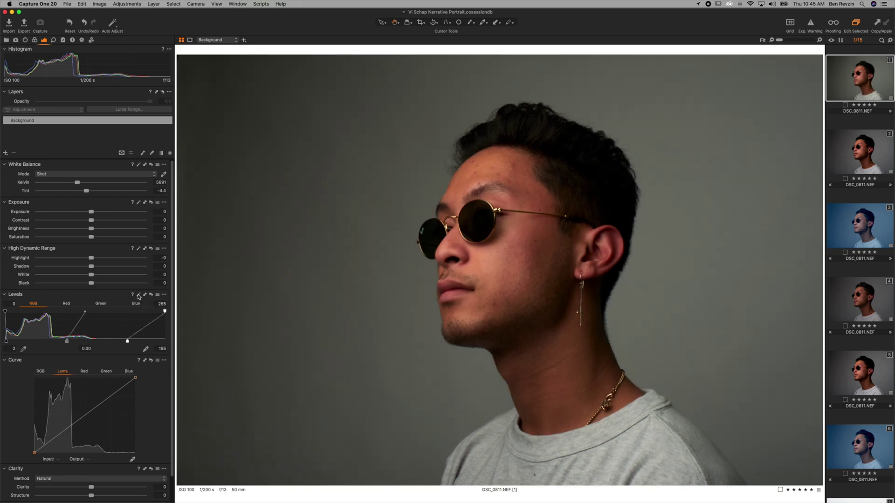
- Pull the portrait's RGB white point down to 171, checking the face at 100%
{"action": "mouse_move", "coordinate": [128, 341]}
{"action": "left_mouse_down"}
{"action": "mouse_move", "coordinate": [159, 343]}
{"action": "mouse_move", "coordinate": [127, 341]}
{"action": "left_mouse_up"}
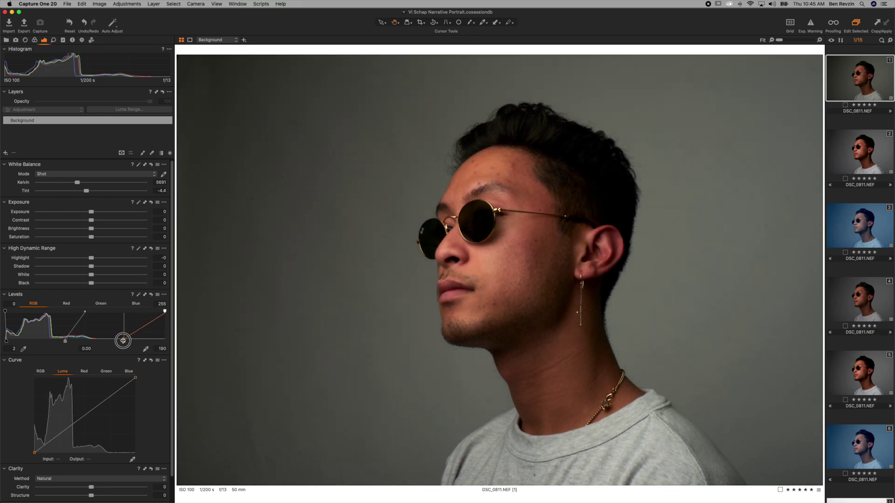
{"action": "left_click_drag", "start_coordinate": [123, 341], "coordinate": [165, 341]}
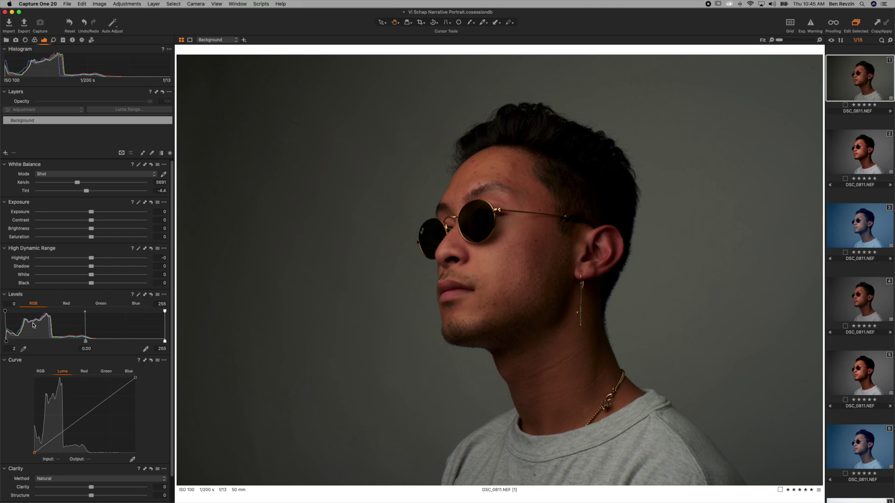
{"action": "left_click_drag", "start_coordinate": [165, 341], "coordinate": [93, 341]}
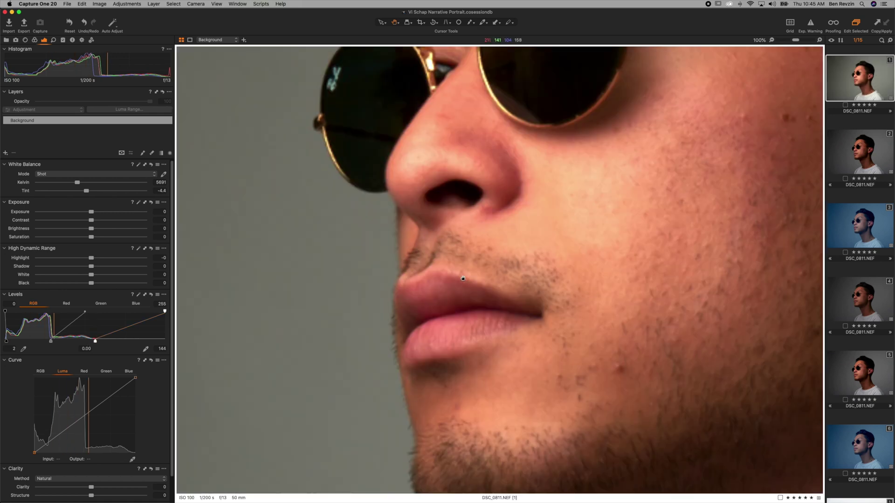
{"action": "double_click", "coordinate": [587, 244]}
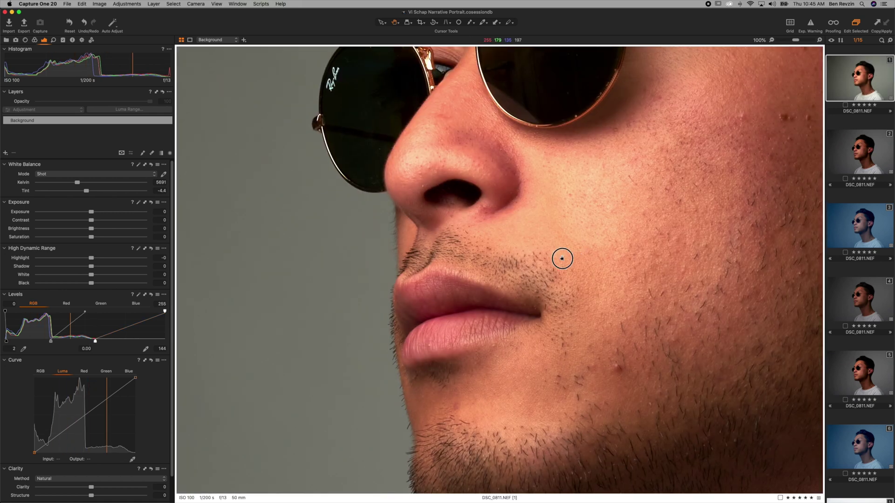
{"action": "left_click_drag", "start_coordinate": [587, 244], "coordinate": [520, 299]}
{"action": "left_click_drag", "start_coordinate": [95, 340], "coordinate": [111, 341]}
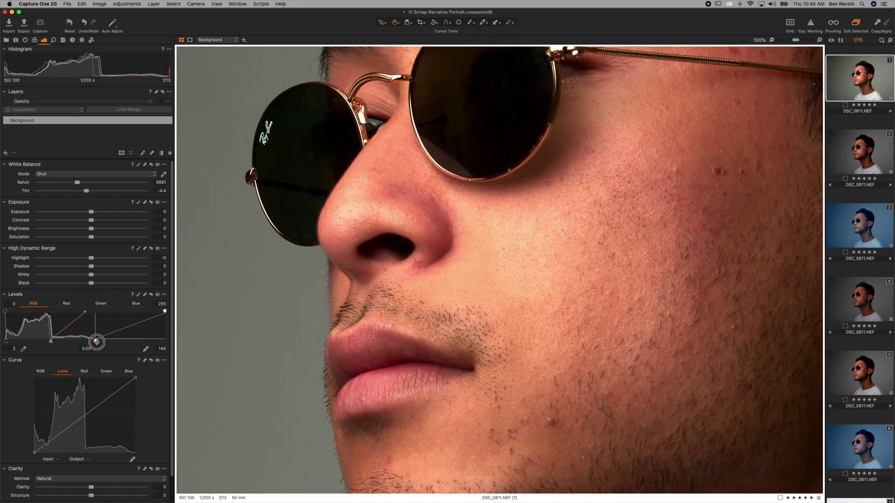
{"action": "double_click", "coordinate": [323, 330]}
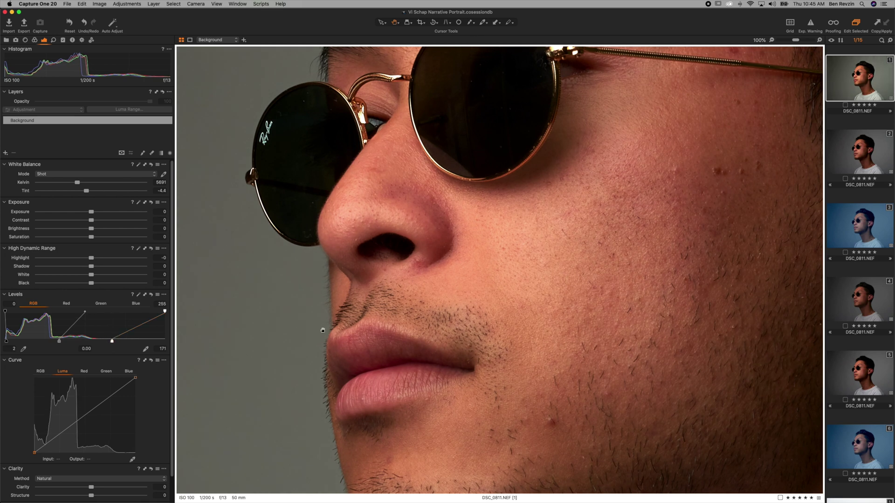
- Set the portrait's RGB Levels to shadow 7 and highlight 186, comparing against the original
{"action": "left_click", "coordinate": [151, 295]}
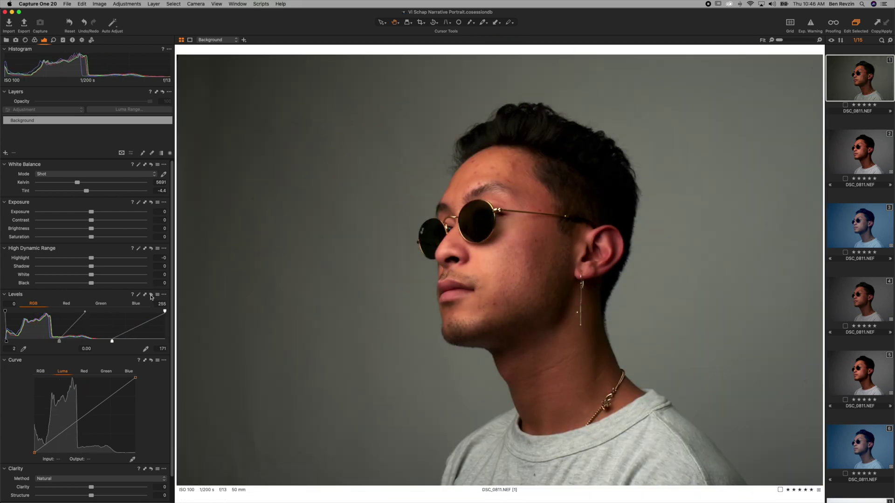
{"action": "left_click", "coordinate": [151, 295]}
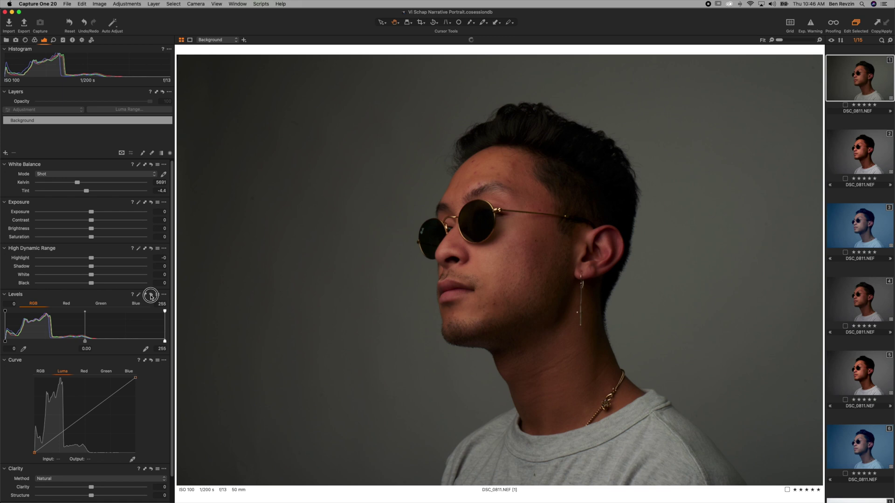
{"action": "left_click", "coordinate": [5, 342]}
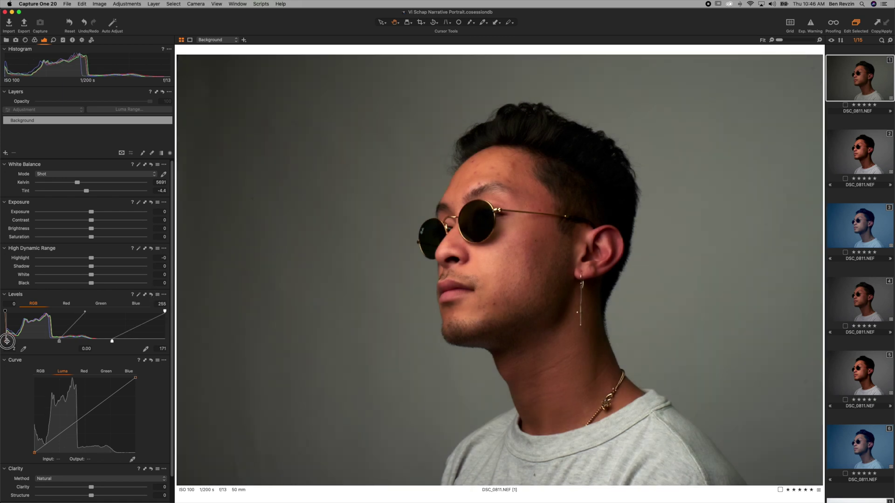
{"action": "mouse_move", "coordinate": [6, 342]}
{"action": "left_mouse_down"}
{"action": "mouse_move", "coordinate": [12, 312]}
{"action": "mouse_move", "coordinate": [10, 341]}
{"action": "left_mouse_up"}
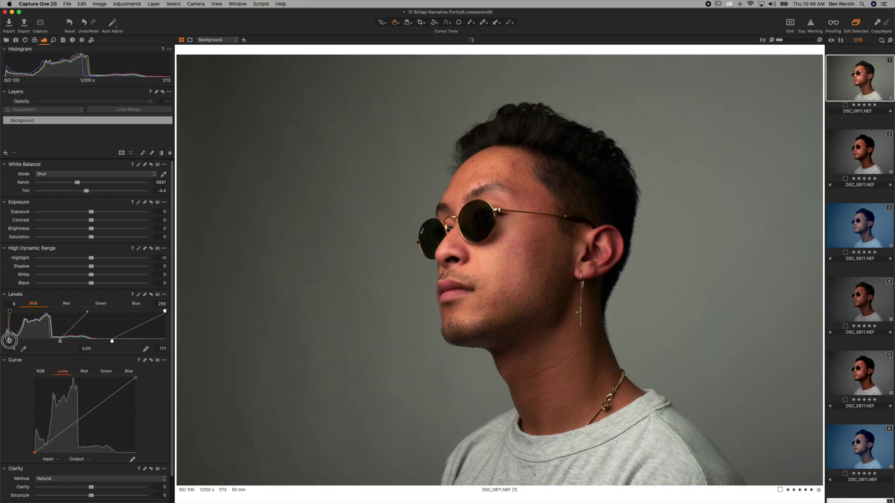
{"action": "left_click", "coordinate": [151, 296]}
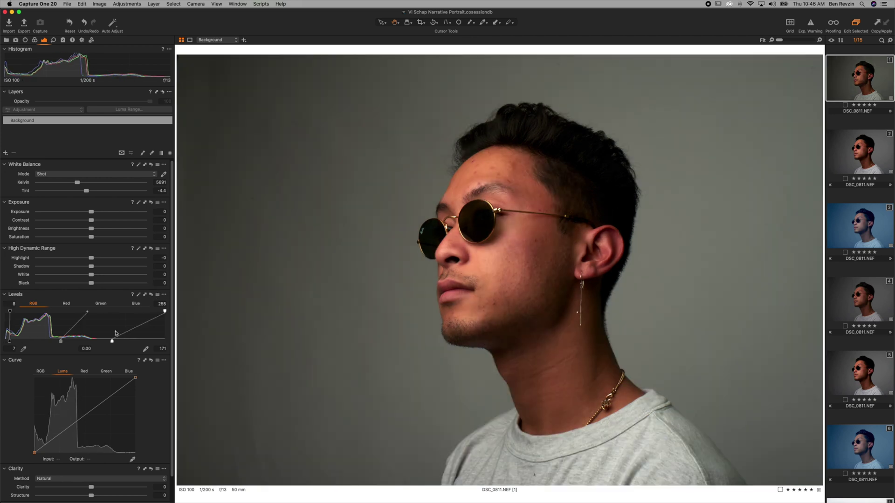
{"action": "left_click_drag", "start_coordinate": [113, 342], "coordinate": [121, 341]}
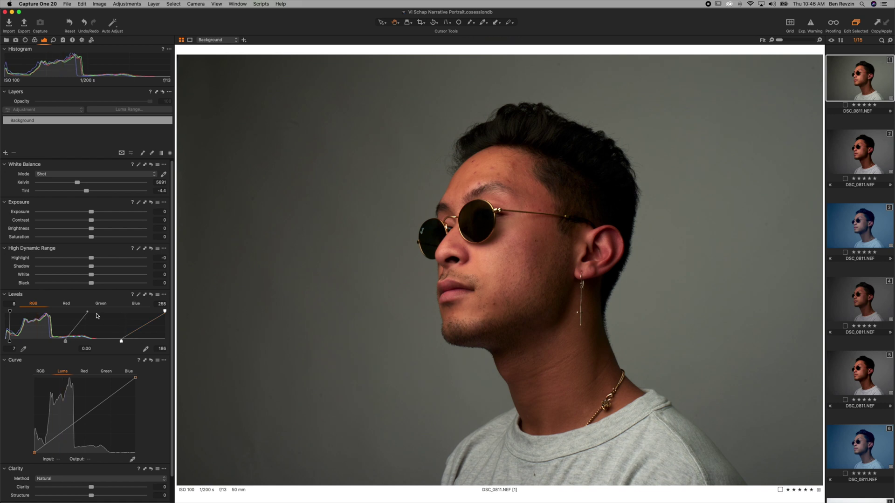
- In the Red channel, shift the shadow point to push the portrait toward teal
{"action": "left_click", "coordinate": [67, 304]}
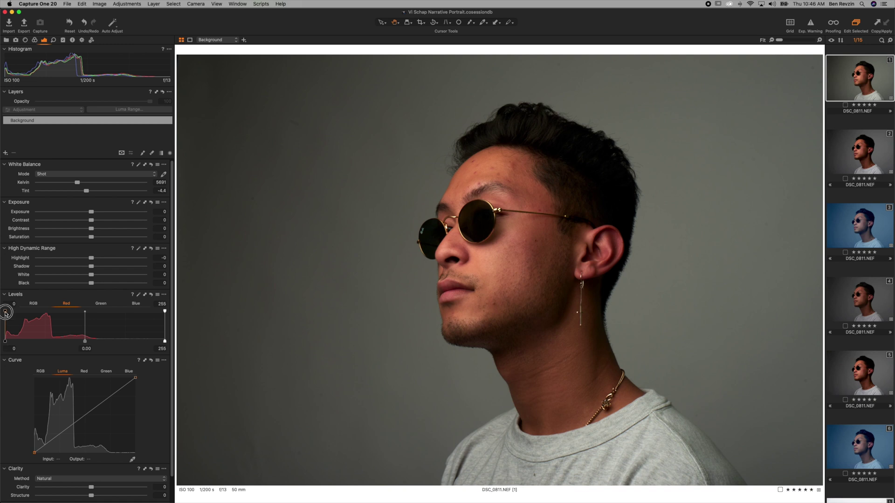
{"action": "mouse_move", "coordinate": [6, 313]}
{"action": "left_mouse_down"}
{"action": "mouse_move", "coordinate": [18, 316]}
{"action": "mouse_move", "coordinate": [1, 316]}
{"action": "left_mouse_up"}
{"action": "left_click_drag", "start_coordinate": [6, 343], "coordinate": [13, 341]}
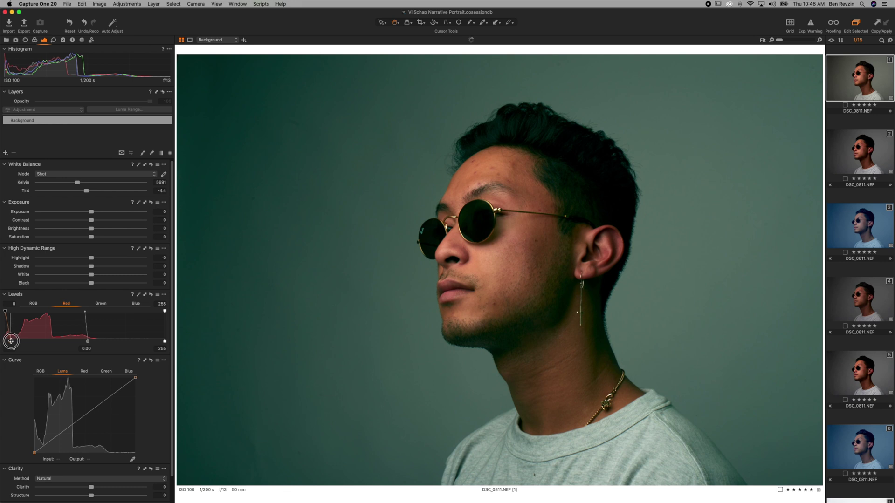
{"action": "left_click_drag", "start_coordinate": [12, 341], "coordinate": [11, 341]}
{"action": "left_click_drag", "start_coordinate": [11, 341], "coordinate": [40, 345]}
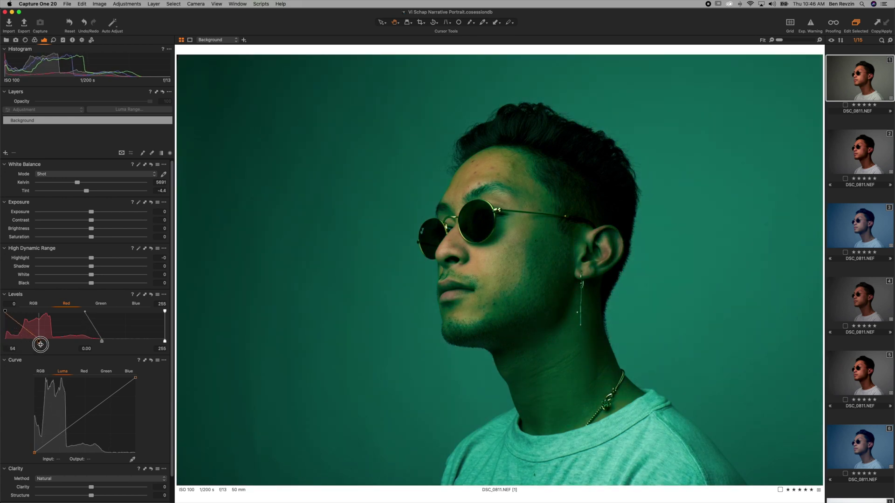
{"action": "mouse_move", "coordinate": [40, 345]}
{"action": "left_mouse_down"}
{"action": "mouse_move", "coordinate": [155, 340]}
{"action": "mouse_move", "coordinate": [10, 344]}
{"action": "left_mouse_up"}
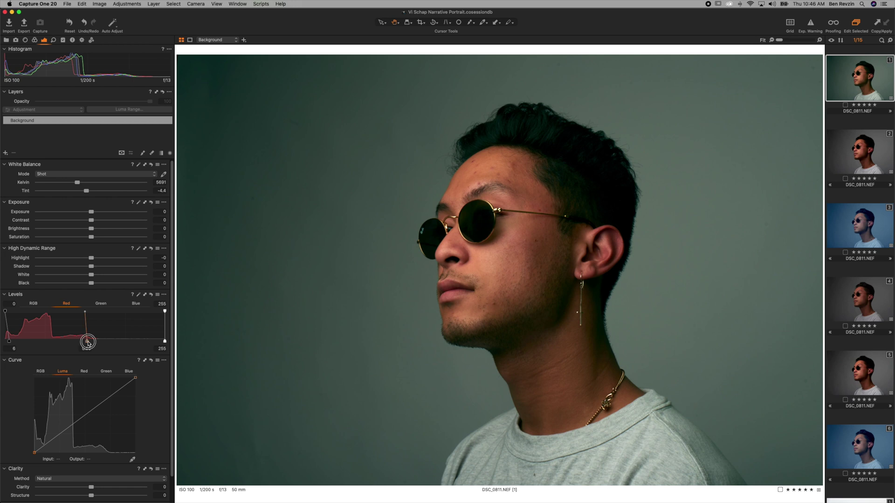
- Fine-tune red midtones to -0.06 and red shadows to 6, leaving highlights unchanged
{"action": "mouse_move", "coordinate": [88, 342]}
{"action": "left_mouse_down"}
{"action": "mouse_move", "coordinate": [69, 342]}
{"action": "mouse_move", "coordinate": [97, 344]}
{"action": "left_mouse_up"}
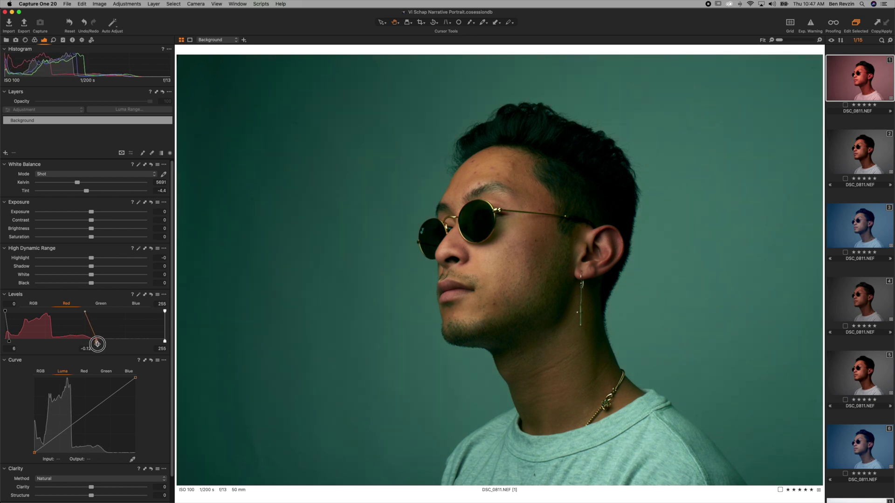
{"action": "left_click_drag", "start_coordinate": [97, 344], "coordinate": [95, 345]}
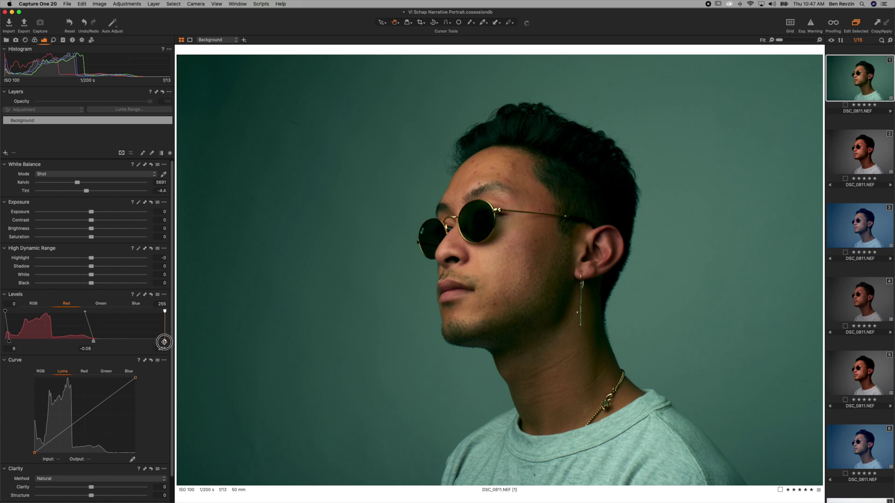
{"action": "mouse_move", "coordinate": [164, 342]}
{"action": "left_mouse_down"}
{"action": "mouse_move", "coordinate": [140, 344]}
{"action": "mouse_move", "coordinate": [167, 342]}
{"action": "mouse_move", "coordinate": [155, 312]}
{"action": "mouse_move", "coordinate": [170, 311]}
{"action": "left_mouse_up"}
{"action": "left_click_drag", "start_coordinate": [94, 343], "coordinate": [91, 344]}
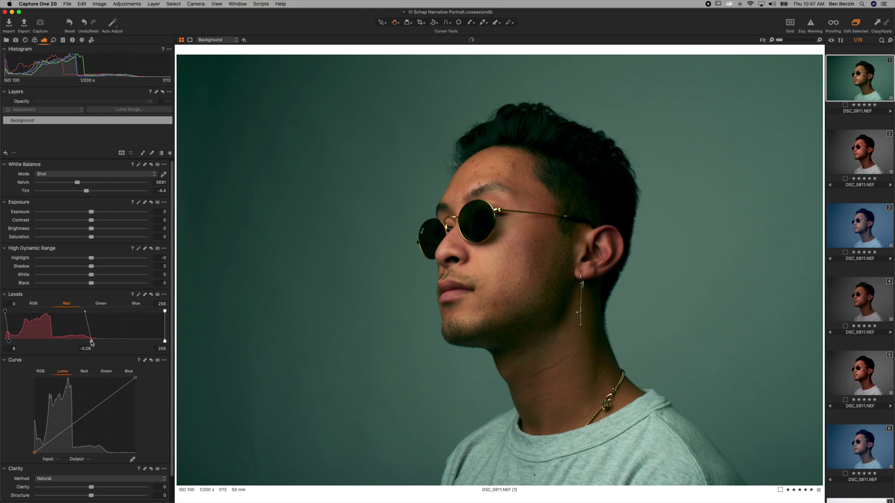
{"action": "left_click_drag", "start_coordinate": [8, 344], "coordinate": [8, 343]}
{"action": "left_click", "coordinate": [134, 304]}
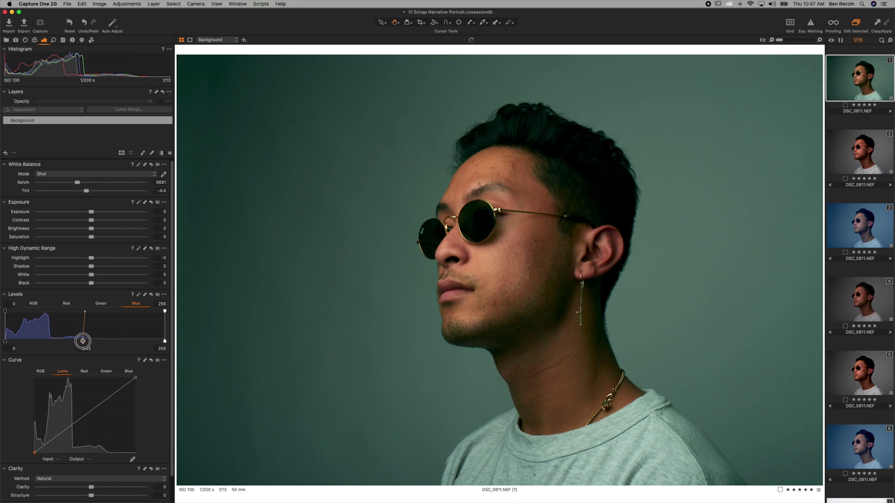
- Test and reset blue midtones, then set the blue shadow point to 9 and compare
{"action": "left_click_drag", "start_coordinate": [86, 343], "coordinate": [70, 341]}
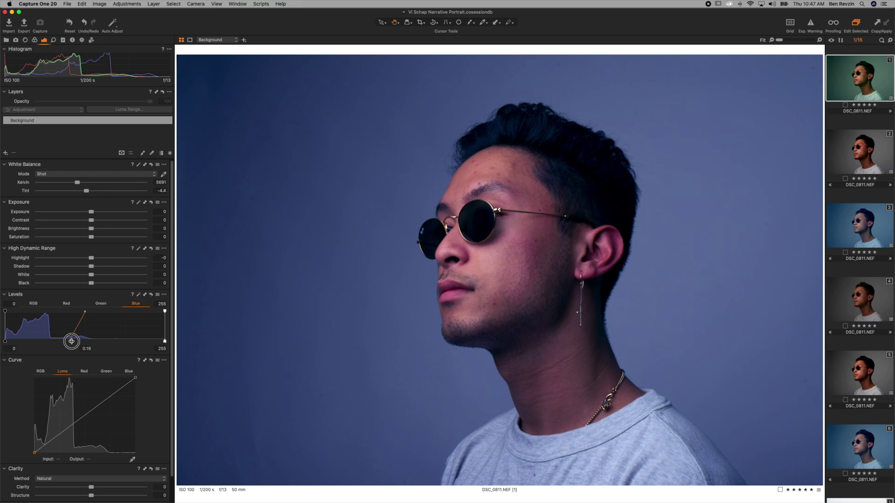
{"action": "mouse_move", "coordinate": [72, 342]}
{"action": "left_mouse_down"}
{"action": "mouse_move", "coordinate": [101, 343]}
{"action": "mouse_move", "coordinate": [93, 343]}
{"action": "left_mouse_up"}
{"action": "double_click", "coordinate": [92, 343]}
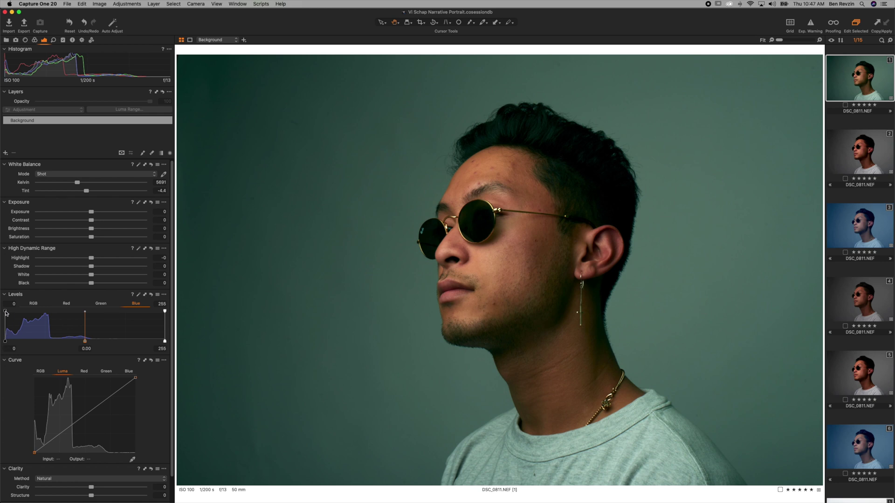
{"action": "left_click_drag", "start_coordinate": [6, 311], "coordinate": [12, 315]}
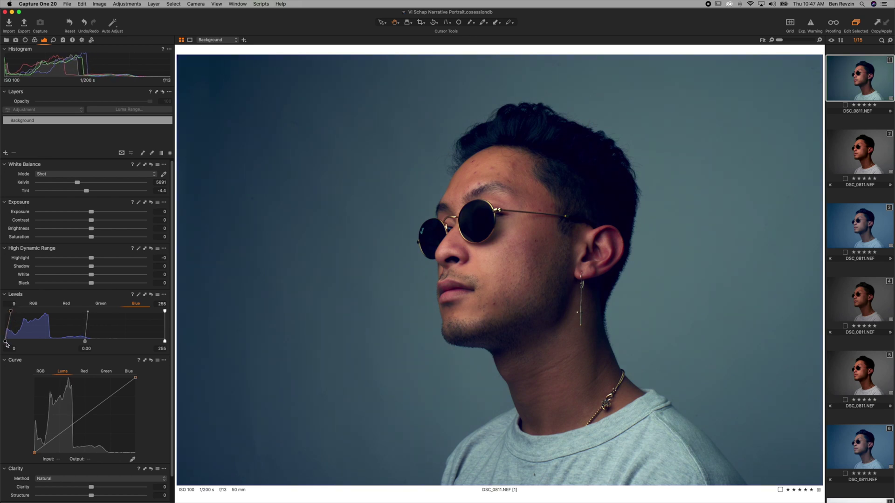
{"action": "left_click_drag", "start_coordinate": [6, 343], "coordinate": [11, 343]}
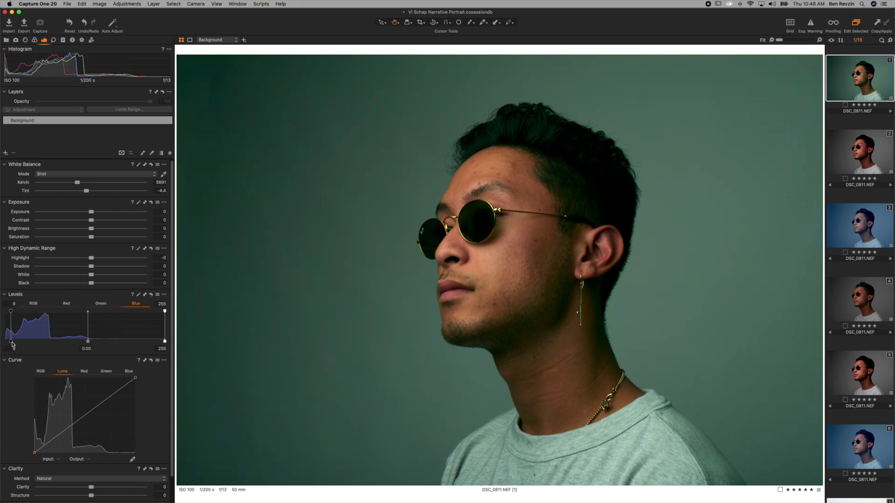
{"action": "left_click", "coordinate": [151, 295]}
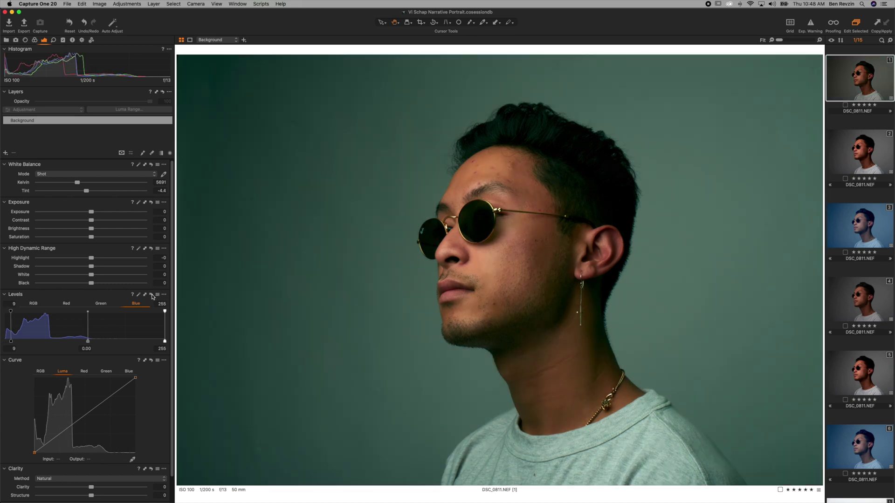
{"action": "left_click", "coordinate": [151, 295]}
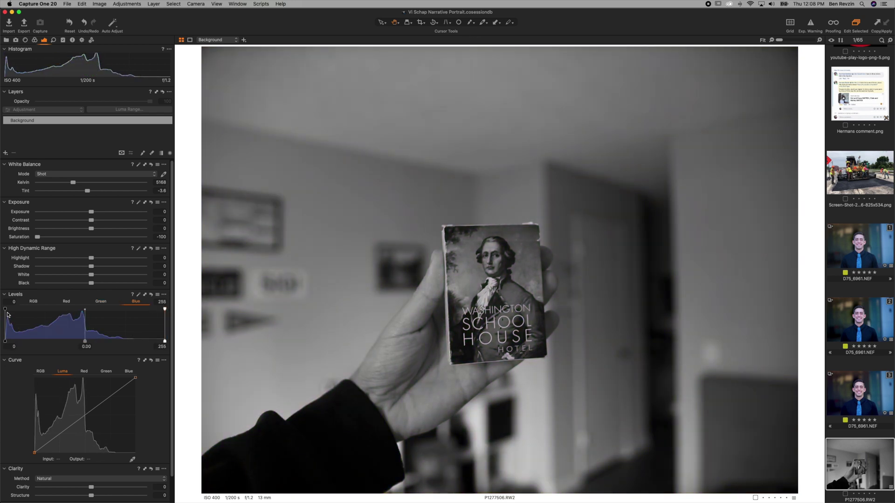
- Try blue Levels on the B&W card photo, then set the red midtone to -0.20
{"action": "left_click_drag", "start_coordinate": [5, 309], "coordinate": [26, 309]}
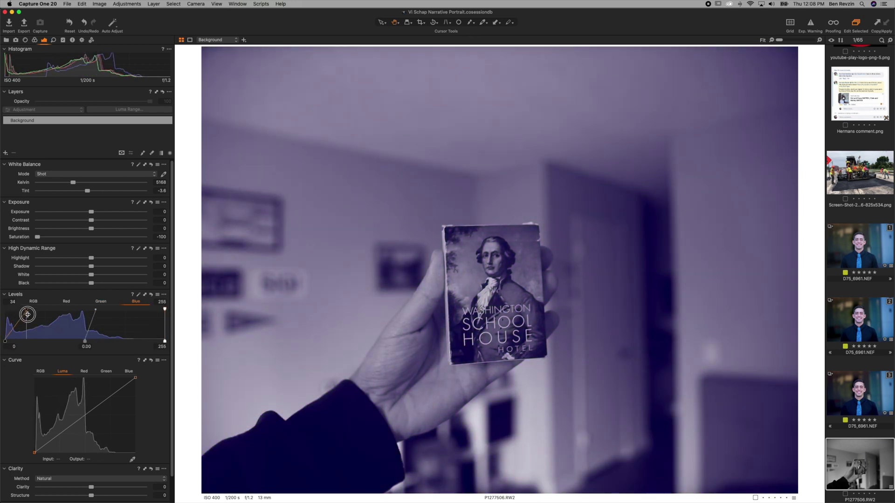
{"action": "mouse_move", "coordinate": [84, 341]}
{"action": "left_mouse_down"}
{"action": "mouse_move", "coordinate": [76, 340]}
{"action": "mouse_move", "coordinate": [109, 341]}
{"action": "left_mouse_up"}
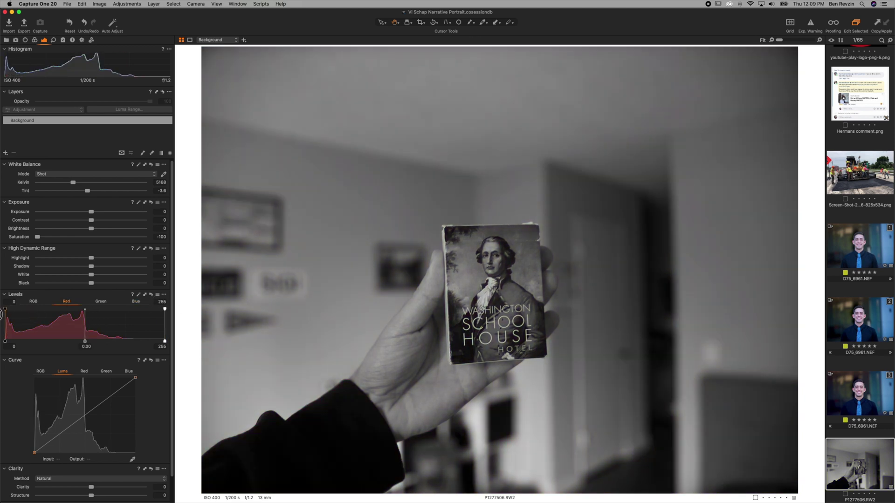
{"action": "mouse_move", "coordinate": [6, 343]}
{"action": "left_mouse_down"}
{"action": "mouse_move", "coordinate": [25, 341]}
{"action": "mouse_move", "coordinate": [5, 342]}
{"action": "left_mouse_up"}
{"action": "mouse_move", "coordinate": [84, 342]}
{"action": "left_mouse_down"}
{"action": "mouse_move", "coordinate": [64, 340]}
{"action": "mouse_move", "coordinate": [103, 344]}
{"action": "left_mouse_up"}
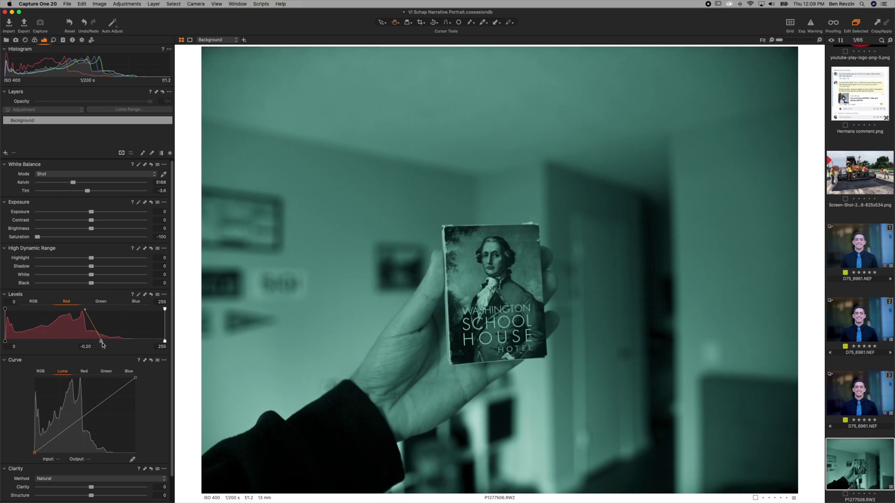